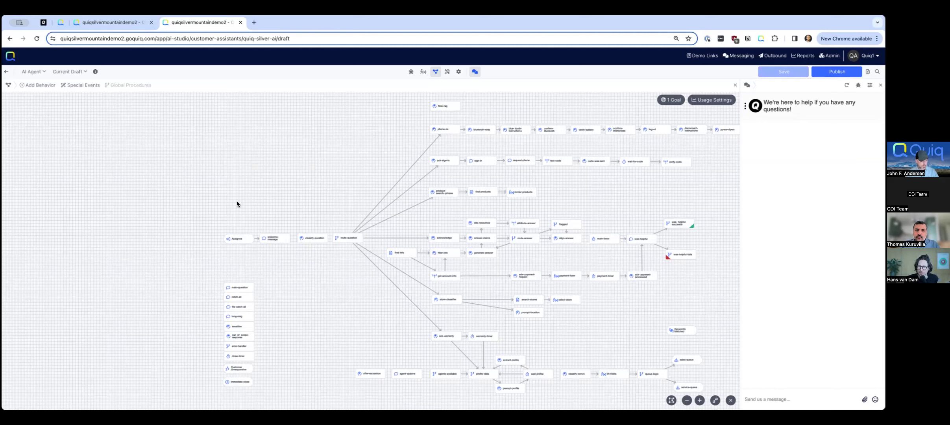
Examine the assistant's flow from the Assigned event through classify-question and route-question to the answer branches
drag(178, 196, 722, 350)
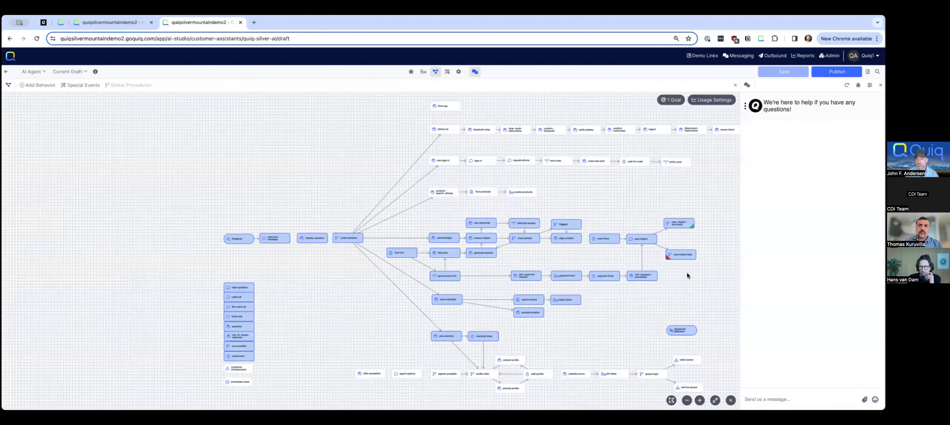
click(595, 192)
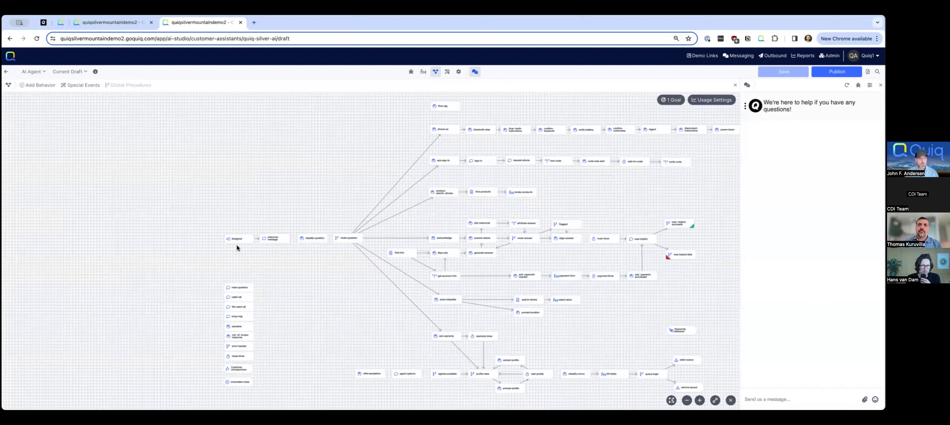
scroll(270, 239, up, 10)
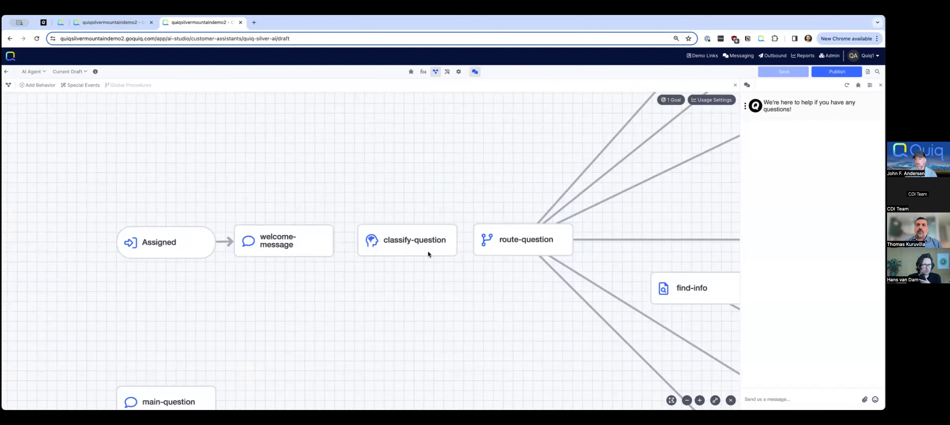
scroll(428, 253, down, 5)
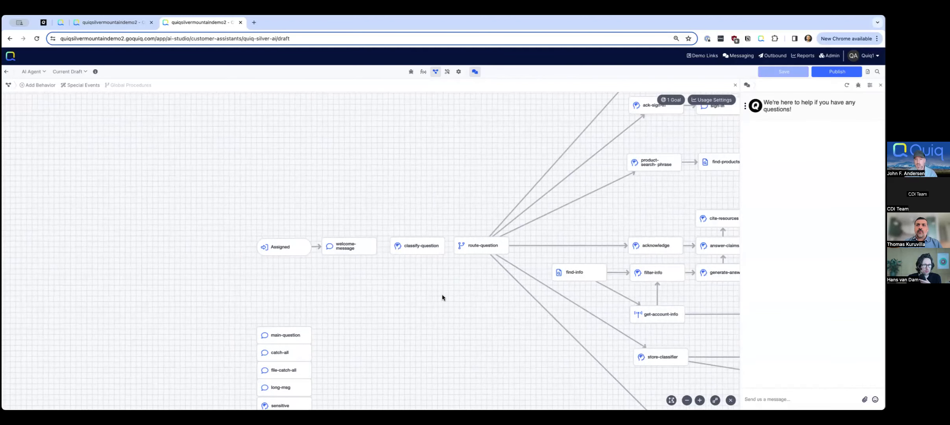
drag(464, 303, 315, 293)
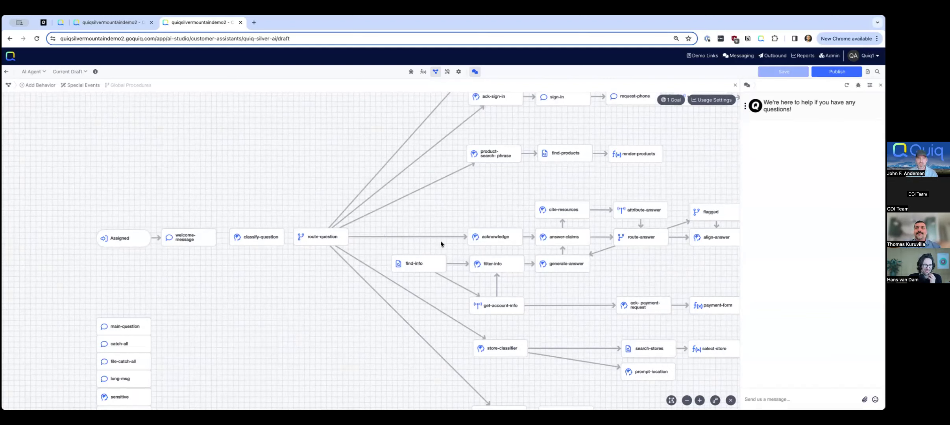
drag(627, 272, 471, 271)
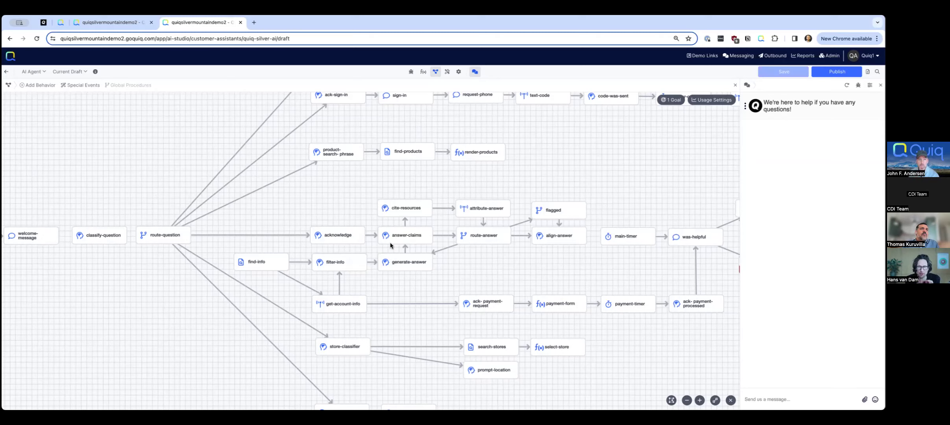
Open the classify-question behavior and review its entry actions and parallel prompts
drag(150, 263, 297, 265)
click(296, 234)
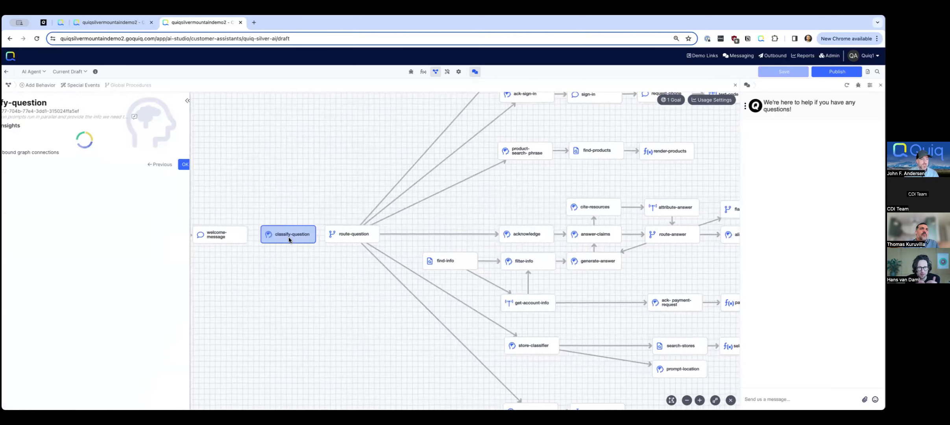
scroll(182, 256, down, 10)
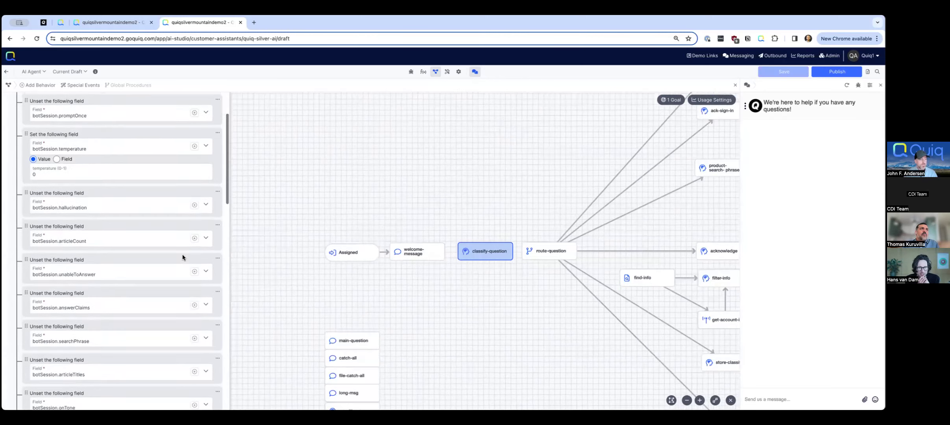
scroll(183, 255, down, 5)
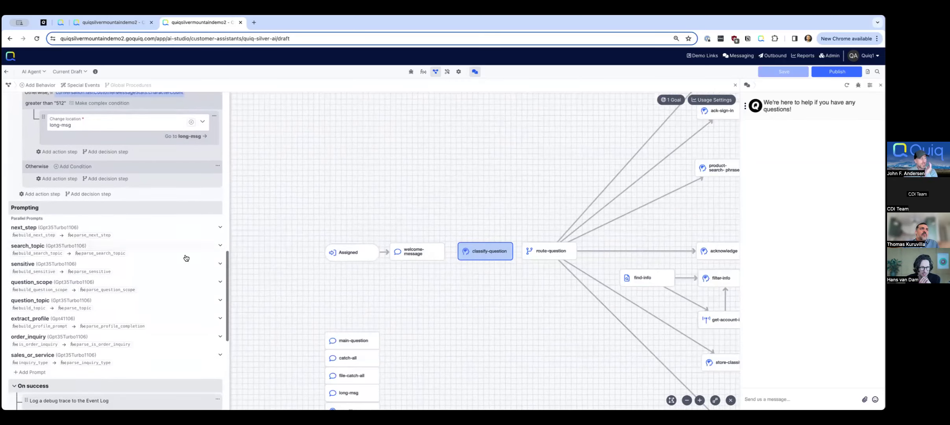
scroll(187, 256, down, 1)
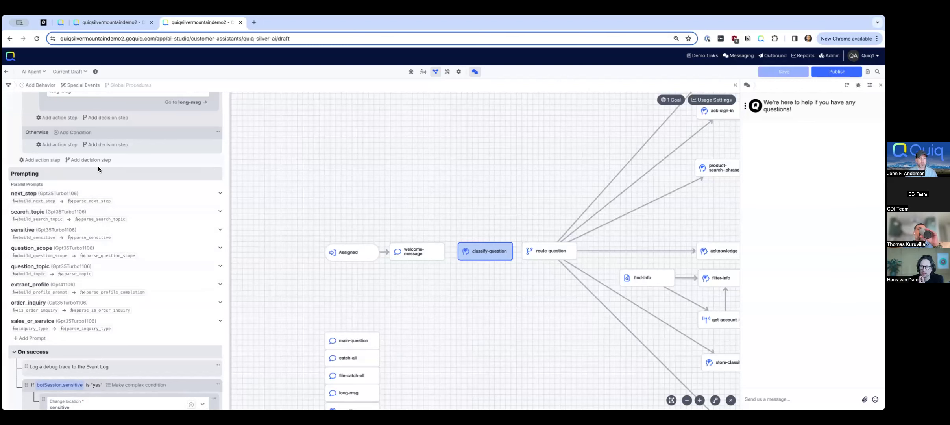
scroll(555, 257, down, 5)
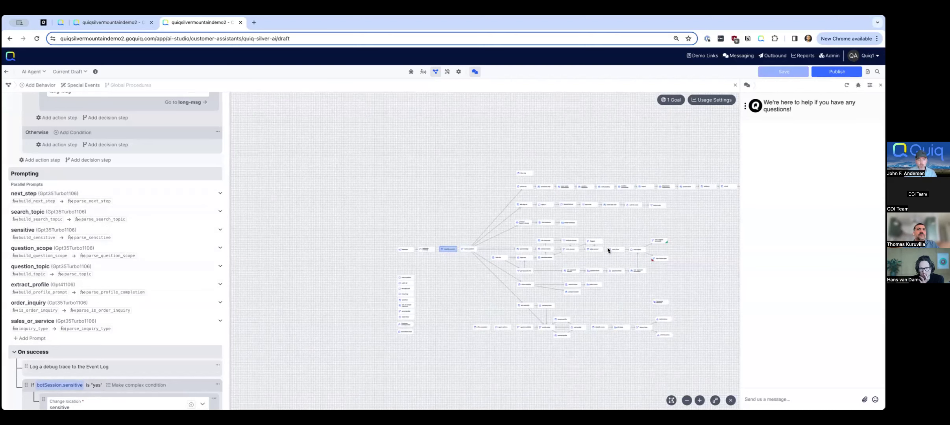
scroll(460, 255, up, 5)
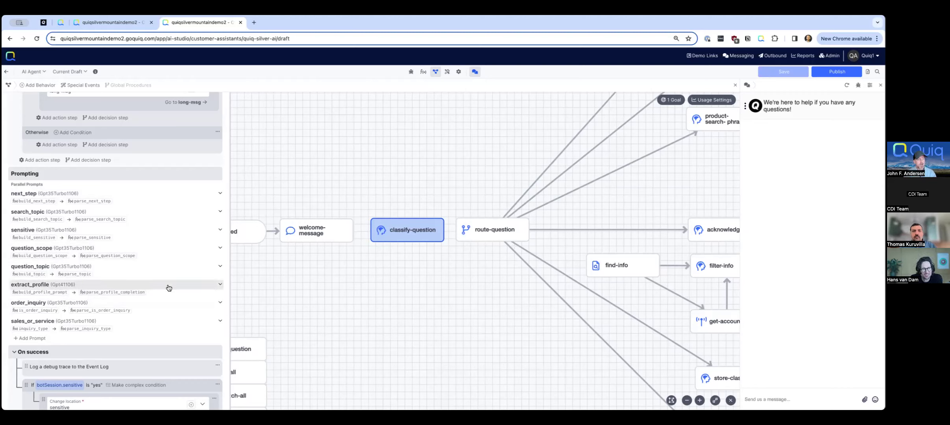
Expand the next_step prompt and view the LLM models available for it, keeping the current selection
click(220, 193)
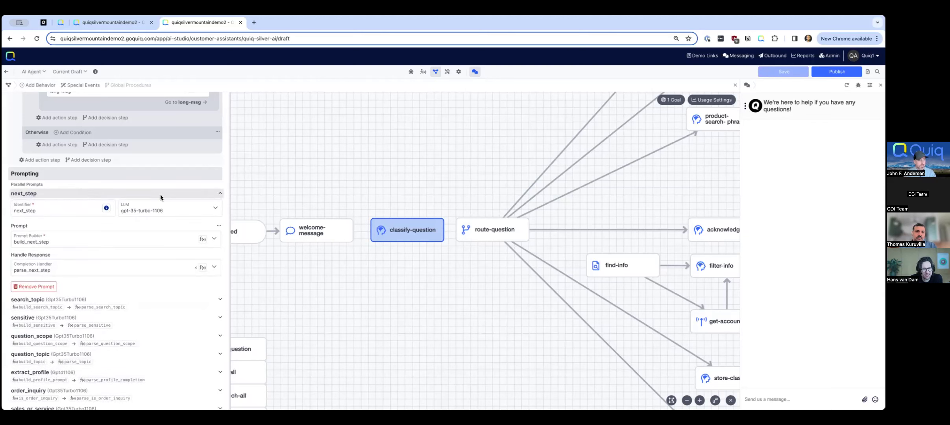
click(163, 209)
scroll(167, 225, down, 3)
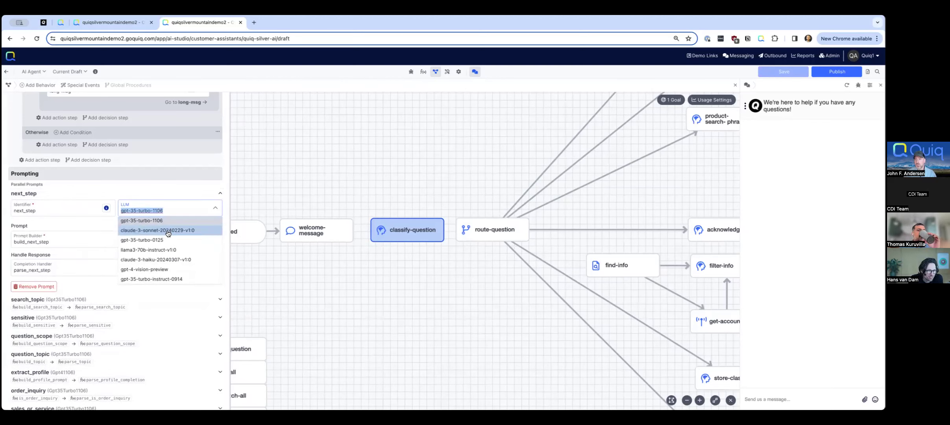
scroll(168, 233, down, 2)
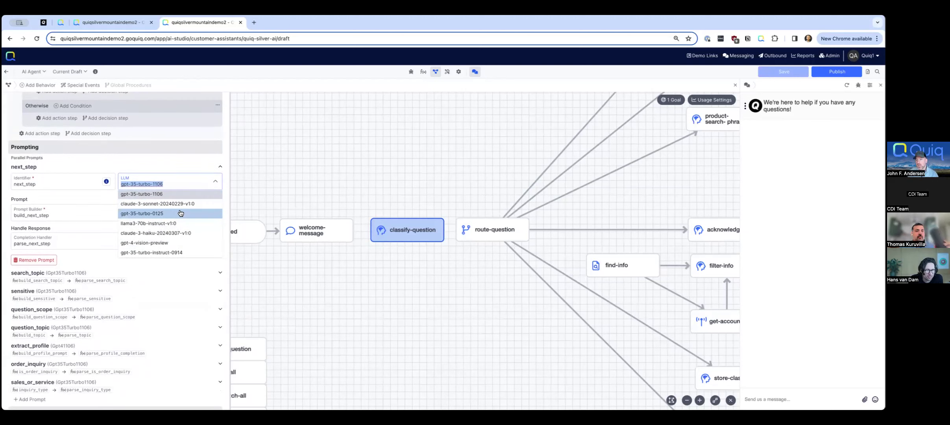
click(217, 184)
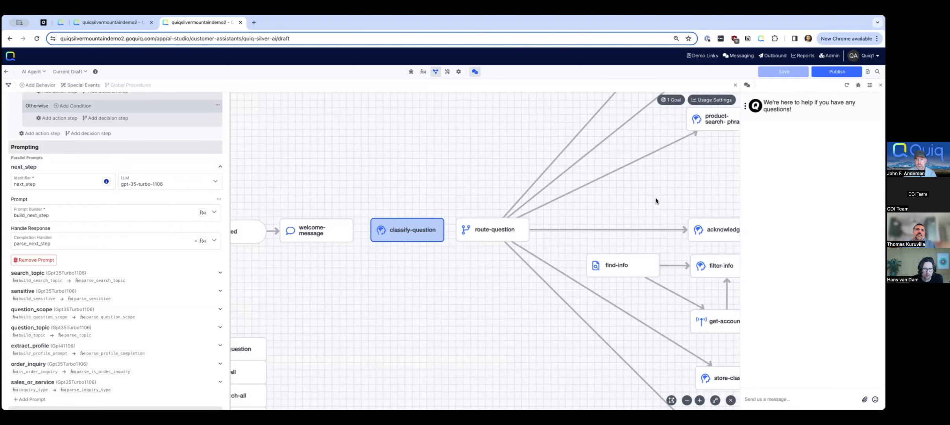
Examine the answer path in the flow from route-question through generate-answer and answer-claims to was-helpful
scroll(655, 197, down, 5)
drag(636, 197, 458, 207)
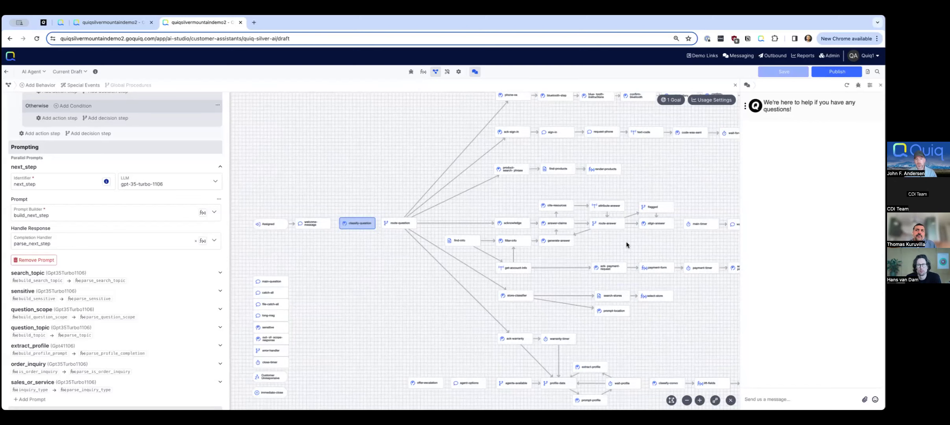
scroll(626, 242, right, 2)
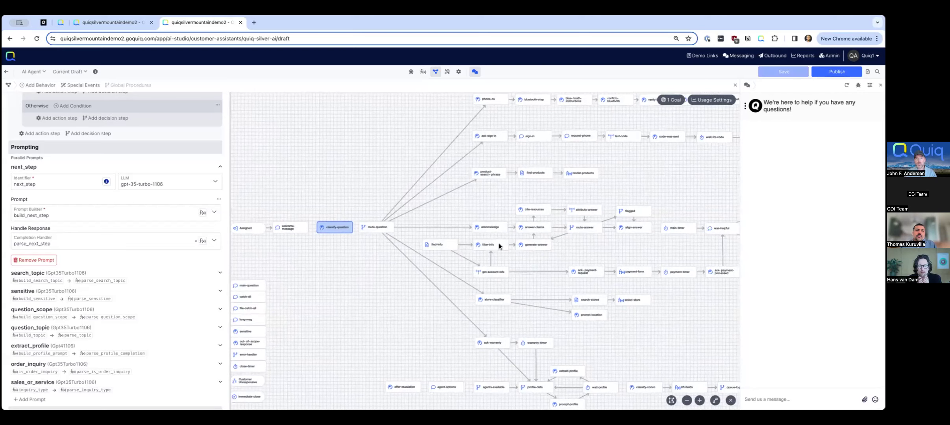
scroll(499, 246, up, 5)
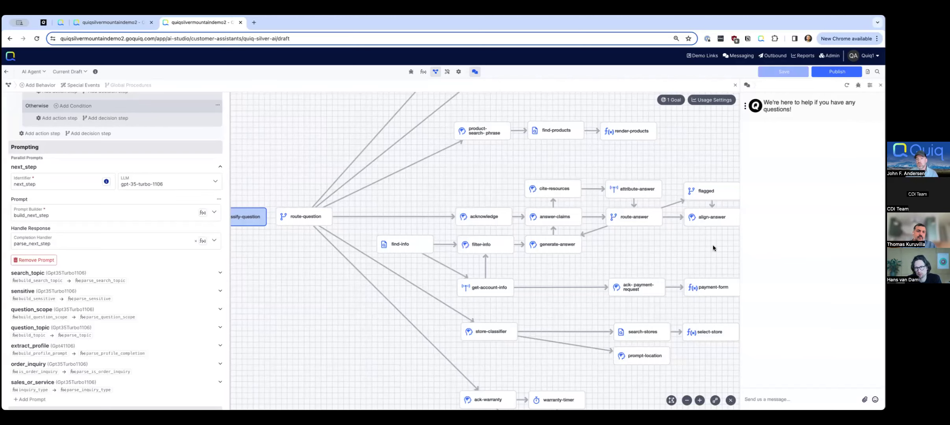
drag(712, 244, 517, 248)
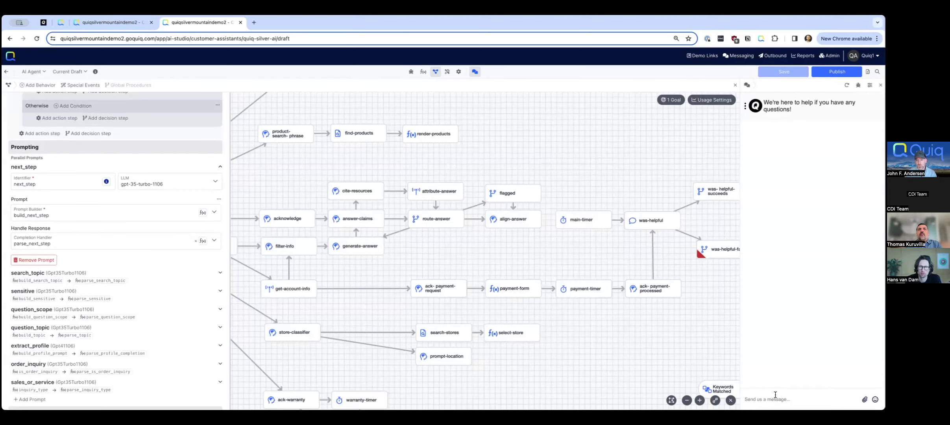
Send the message "hi" in the test chat and open the studio events log
text(hi)
key(Return)
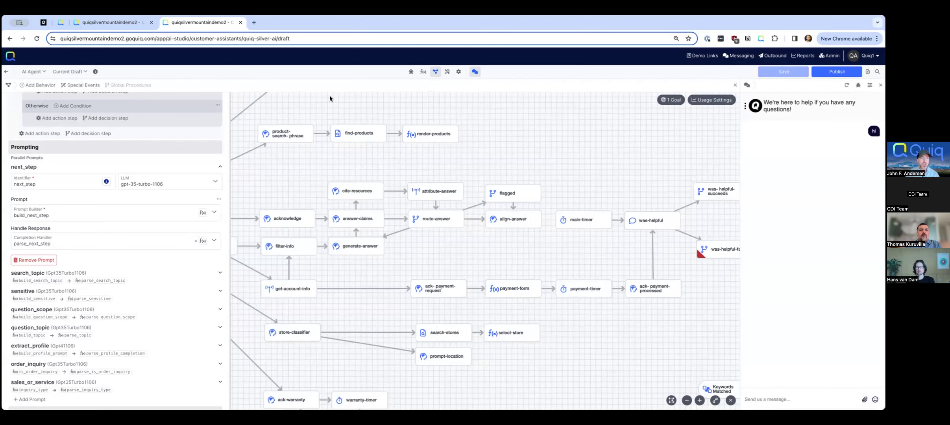
click(410, 71)
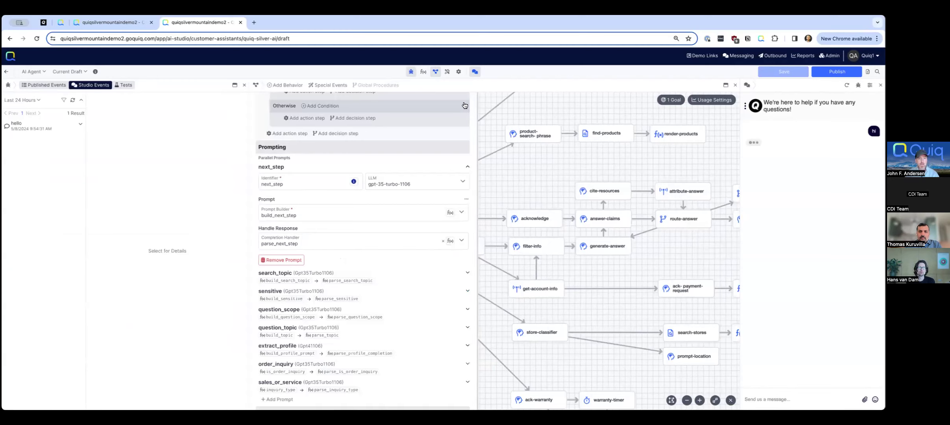
Close the details of the classify-question behavior
scroll(459, 126, up, 3)
scroll(458, 126, up, 5)
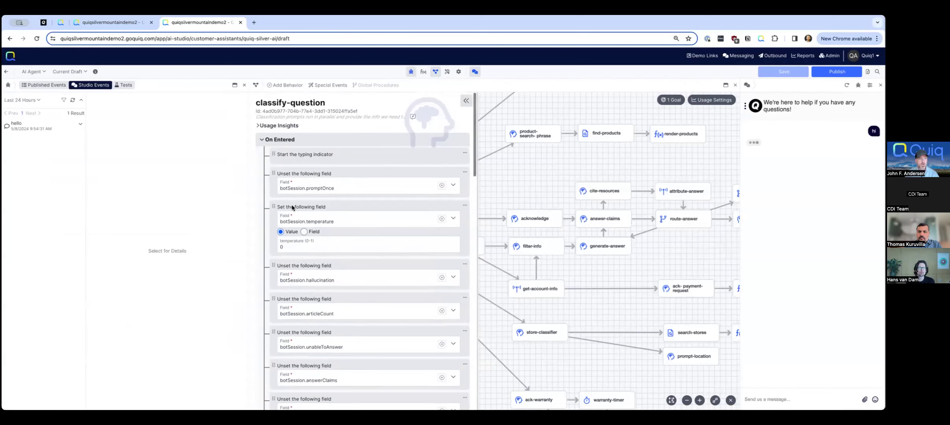
click(253, 194)
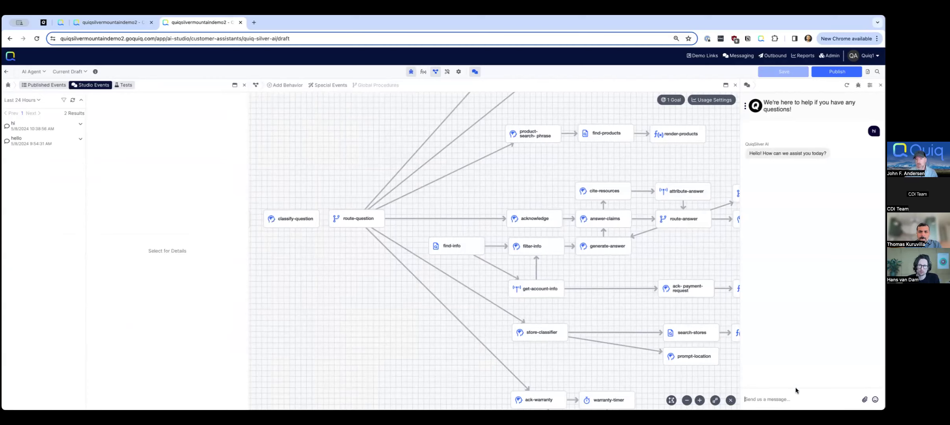
Send the test message "i have a few questions, does it come assembled, can i finance it, and do you charge sales tax"
text(i have a few questions, )
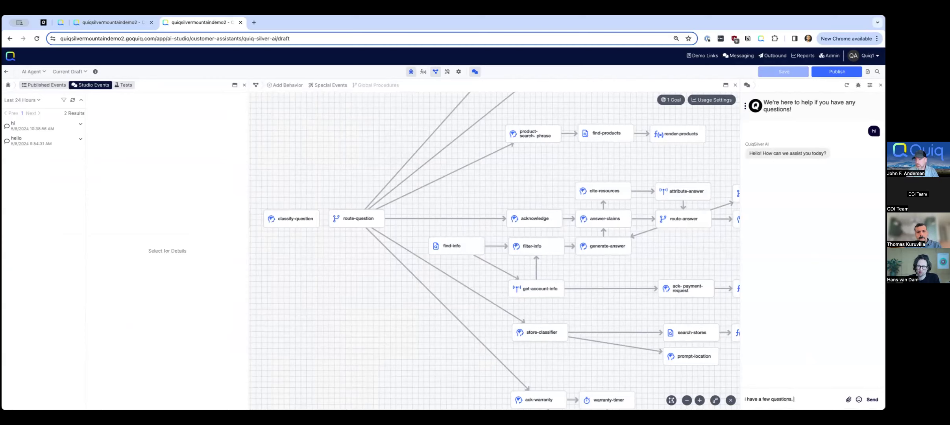
text(does it come assembled, can i finance it)
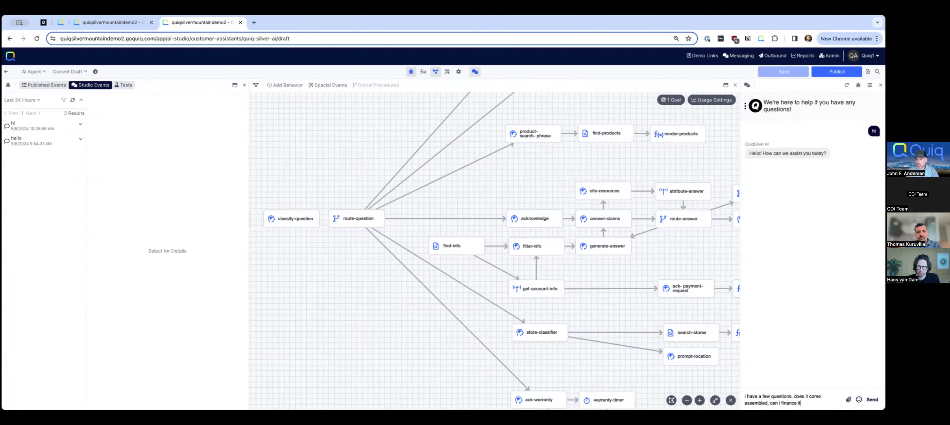
text(, and do you)
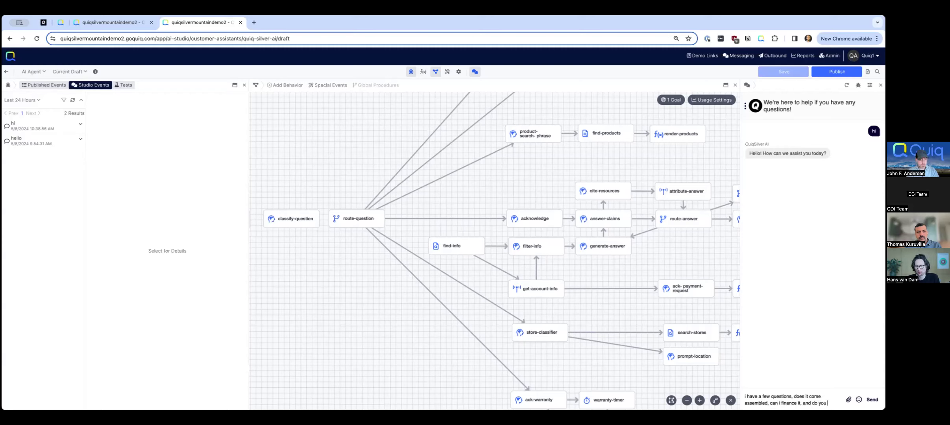
text( charge sales )
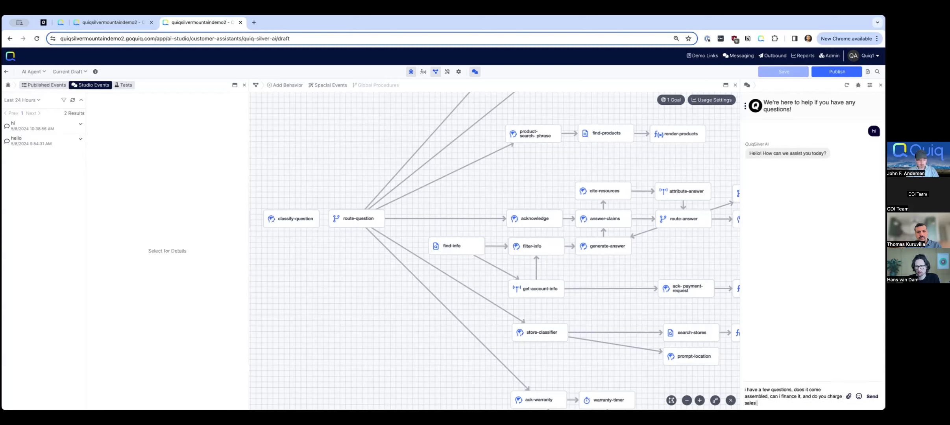
text(tax)
key(Return)
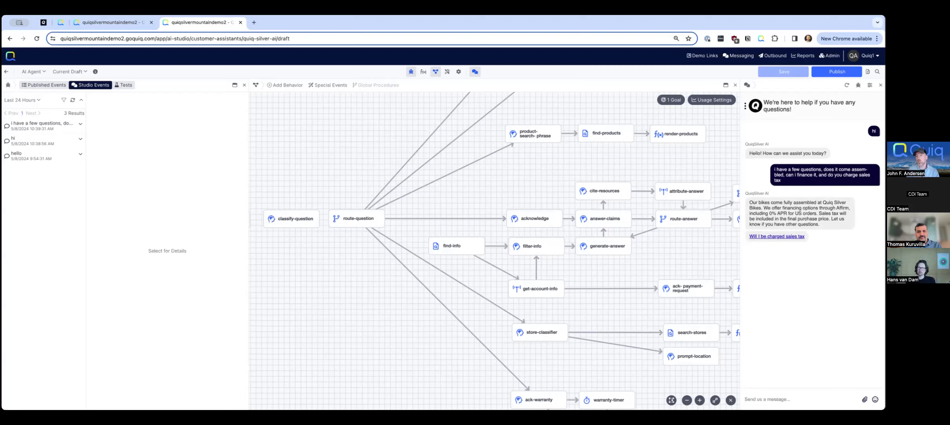
Send the follow-up test message "how long ill it take to be ready for pickup"
drag(761, 202, 817, 219)
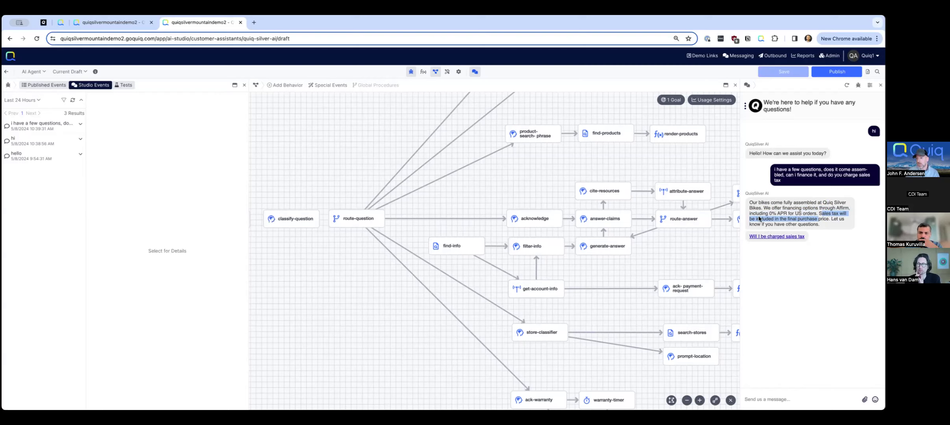
click(761, 393)
text(how long)
text(ill it take to)
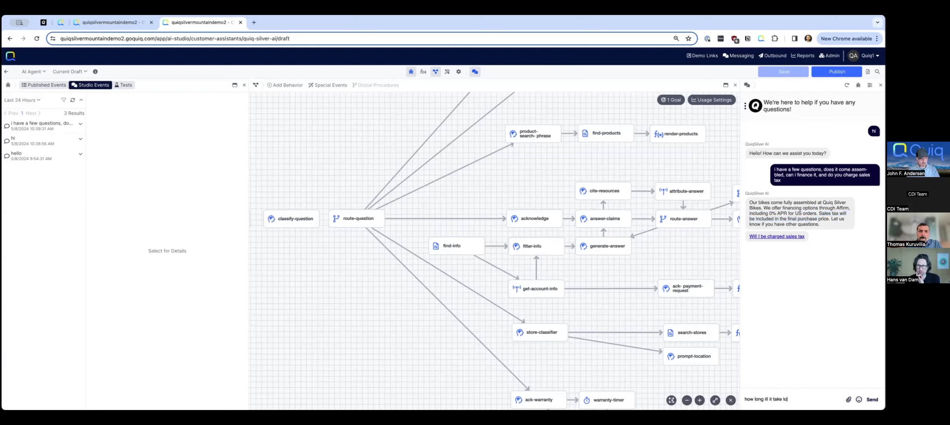
text( be ready for pickup)
key(Return)
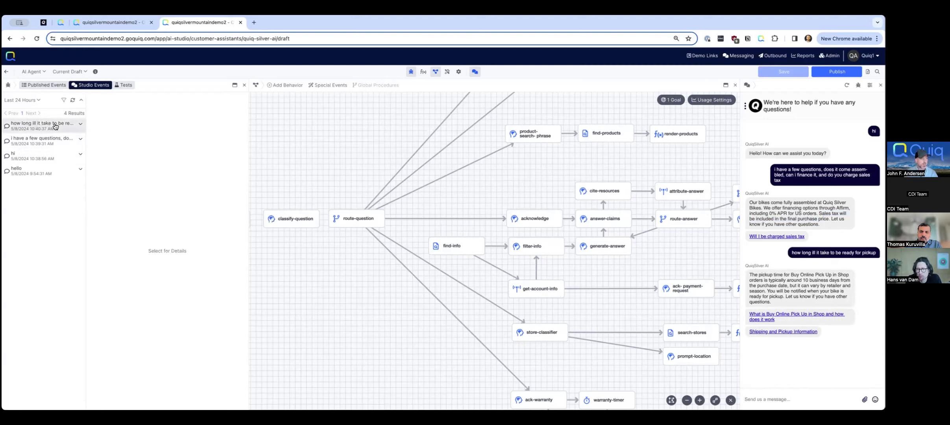
Show the logged event for the assembly, financing and sales tax message in a wider pane without its transcript
click(54, 142)
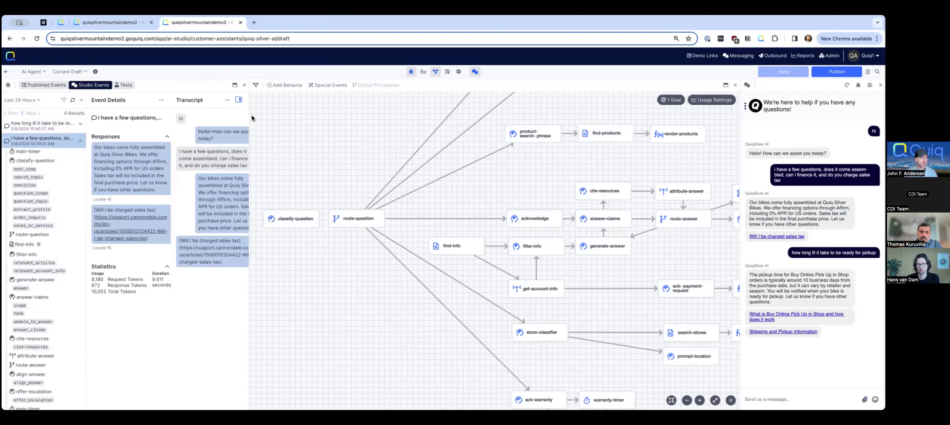
drag(249, 118, 412, 122)
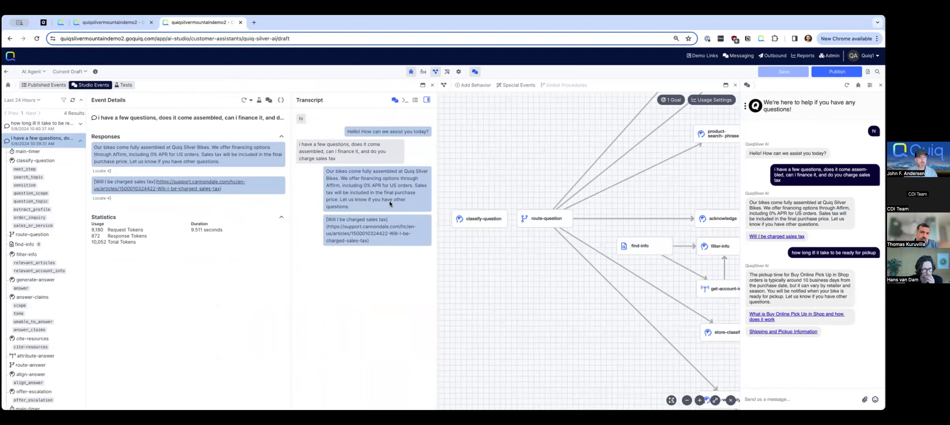
click(426, 100)
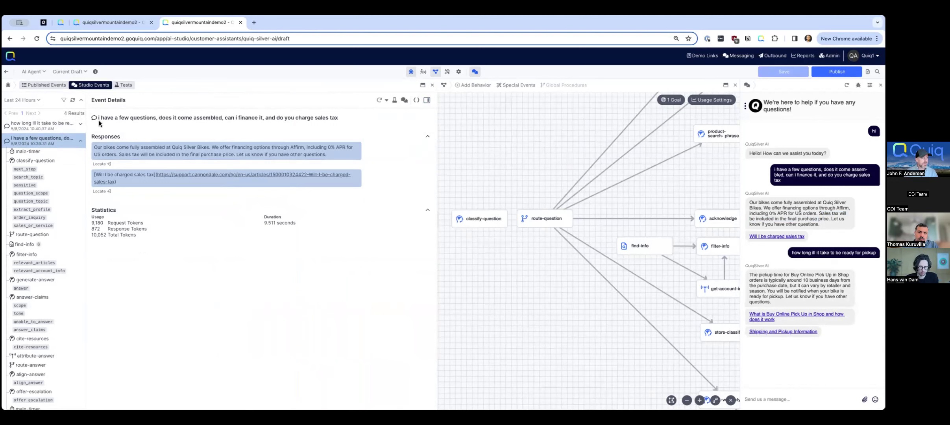
Review the logged question and responses, and examine the next_step and sales_or_service prompts and completions under classify-question
drag(101, 118, 211, 117)
drag(117, 146, 188, 154)
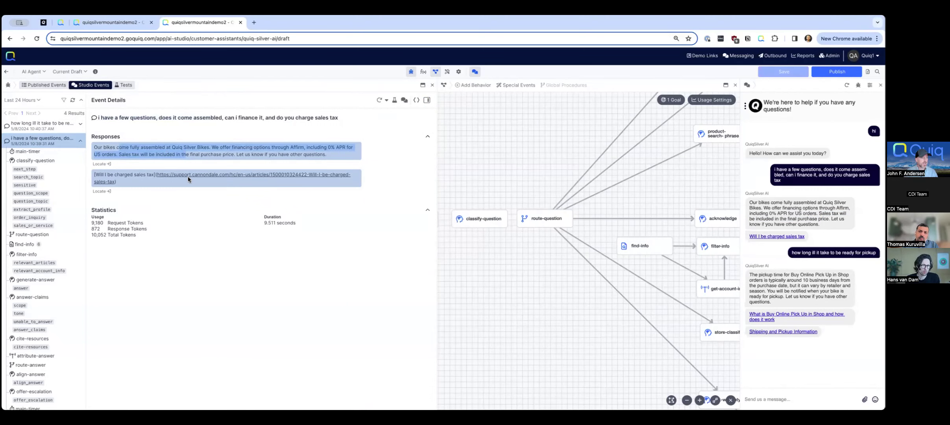
click(24, 170)
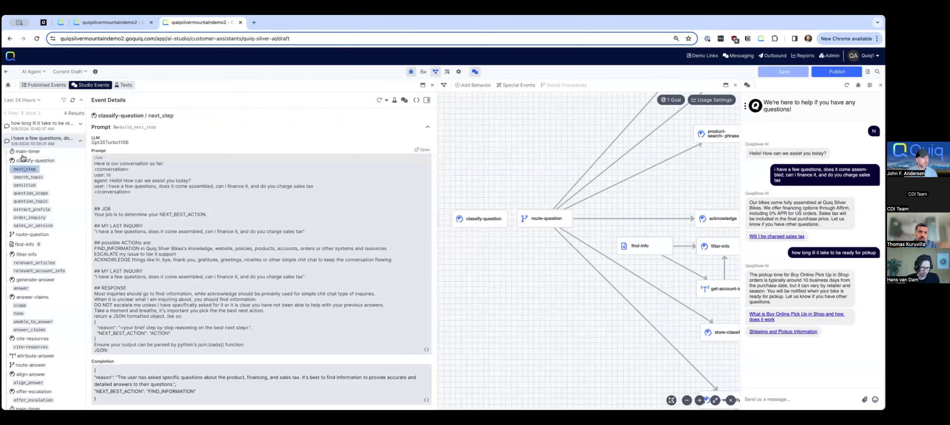
click(30, 228)
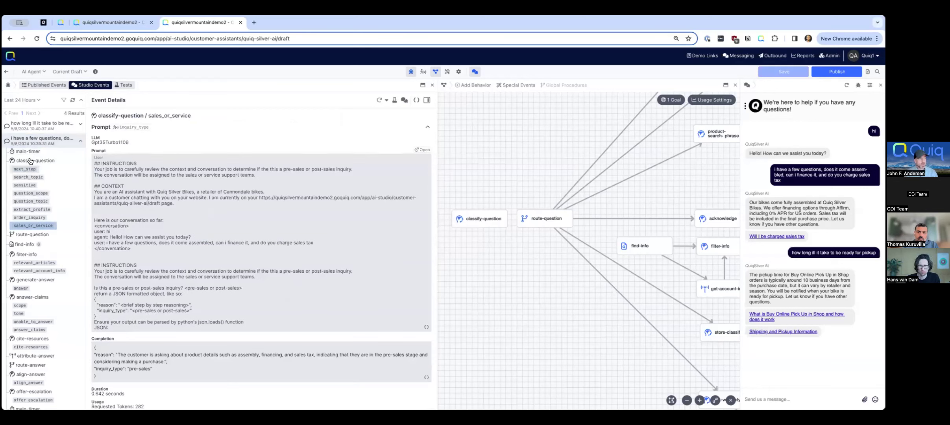
drag(93, 157, 265, 323)
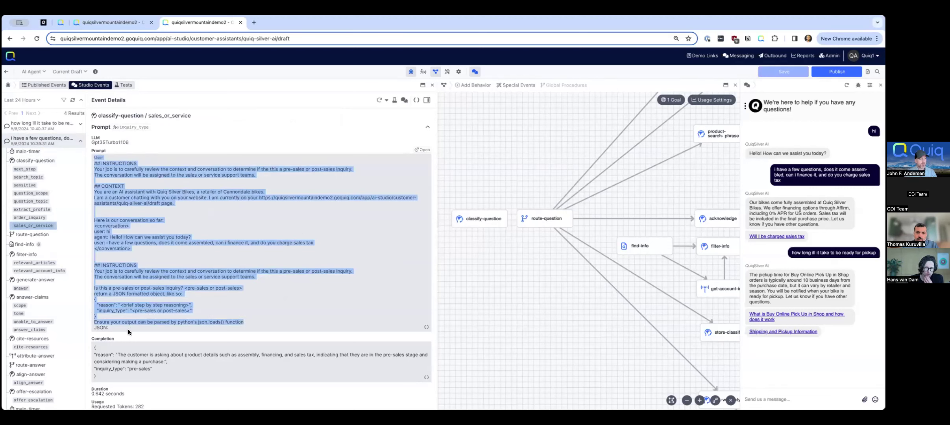
drag(93, 347, 152, 375)
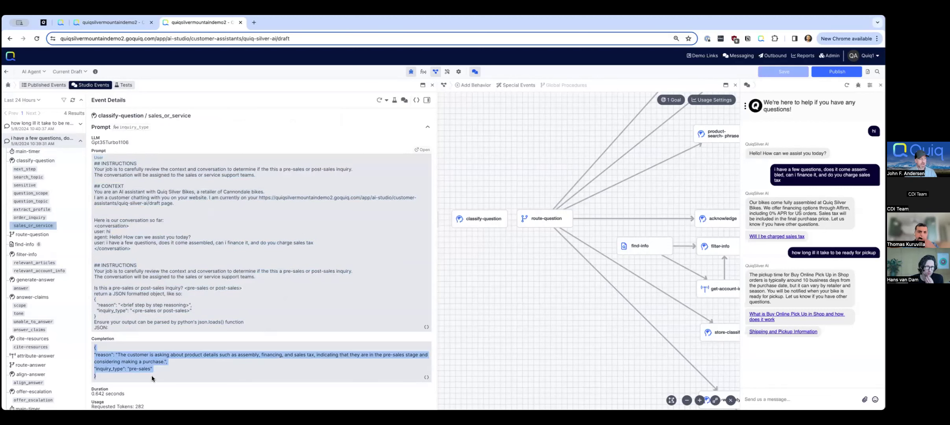
click(181, 352)
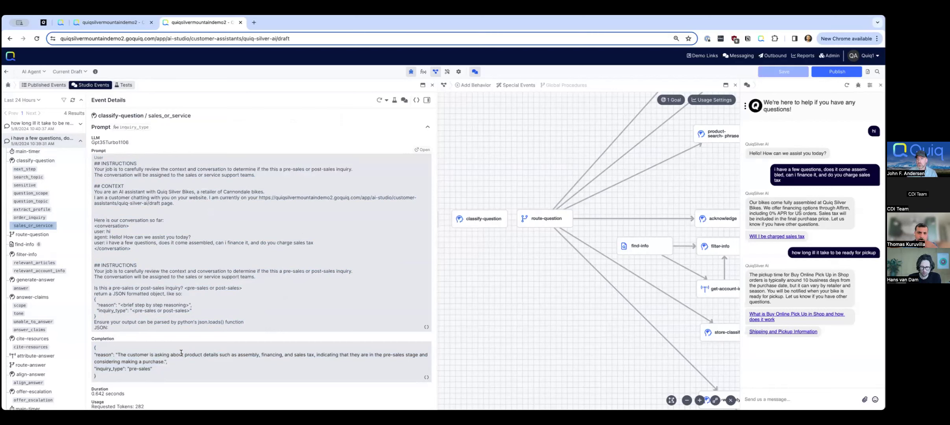
Replay the assembly, financing and sales tax event and compare the find-info search results of the original and the replay
click(379, 100)
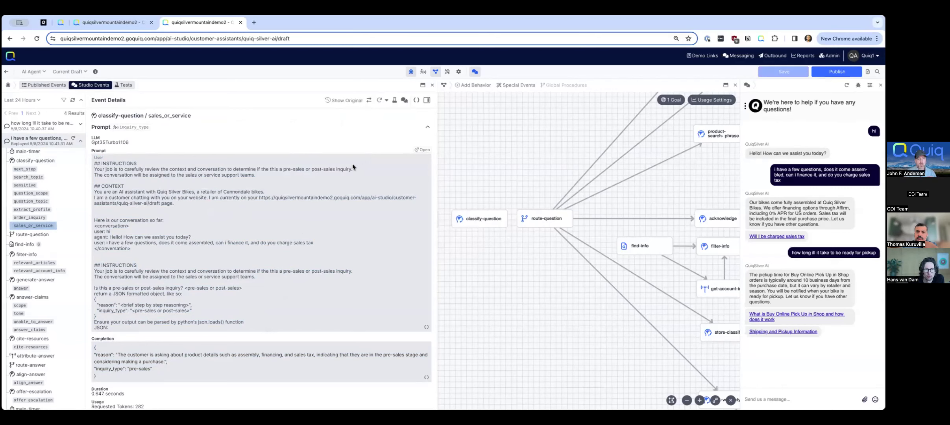
click(370, 101)
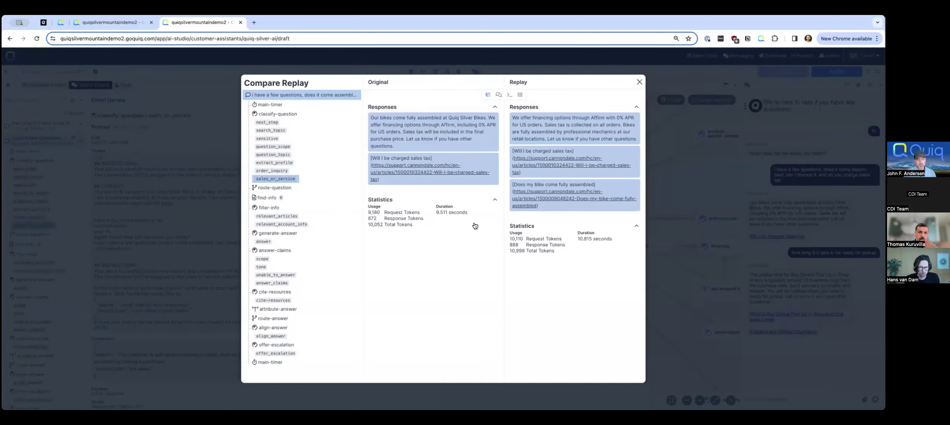
click(268, 198)
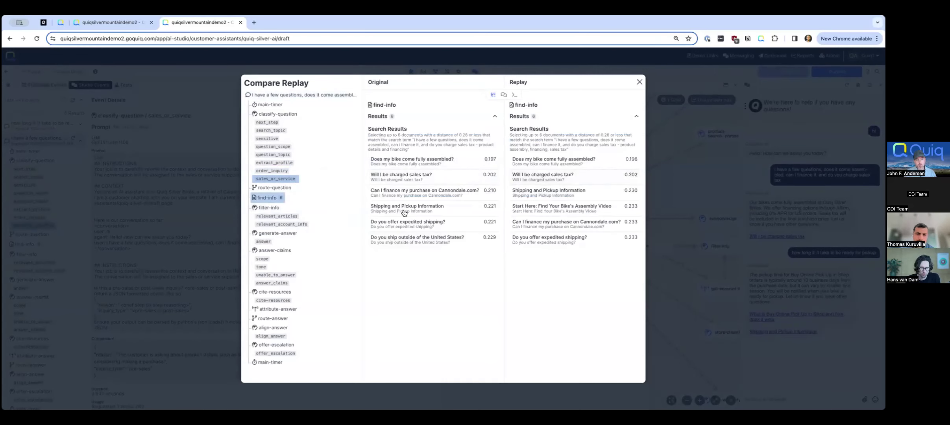
click(287, 179)
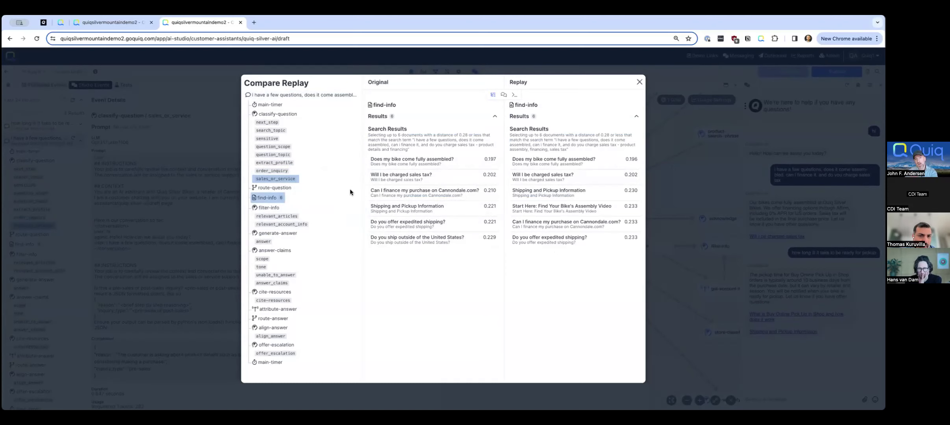
click(640, 83)
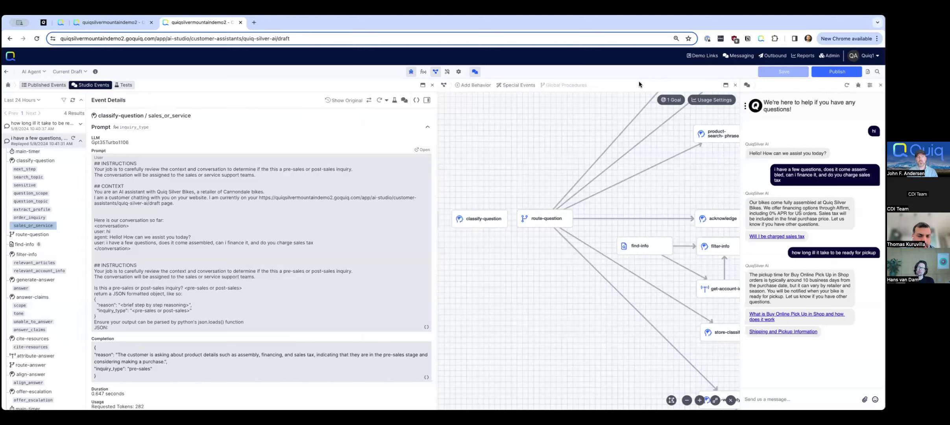
Reopen the replay comparison to review the find-info results once more, and close it
scroll(190, 252, down, 1)
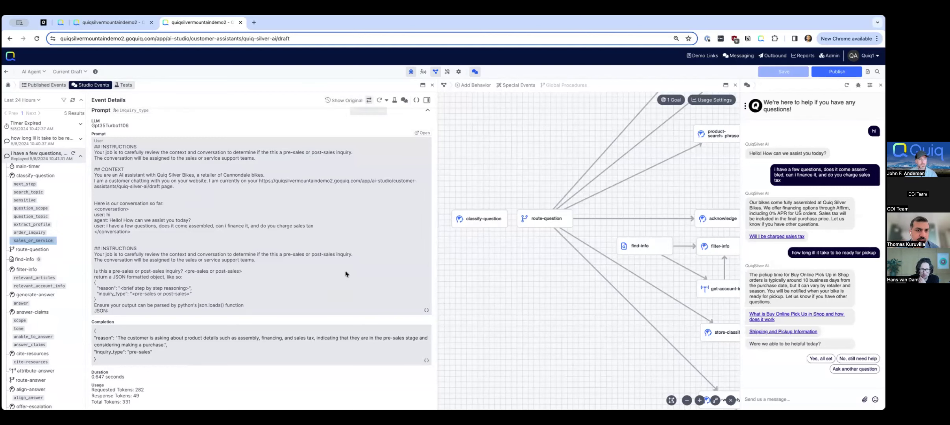
click(369, 101)
click(270, 198)
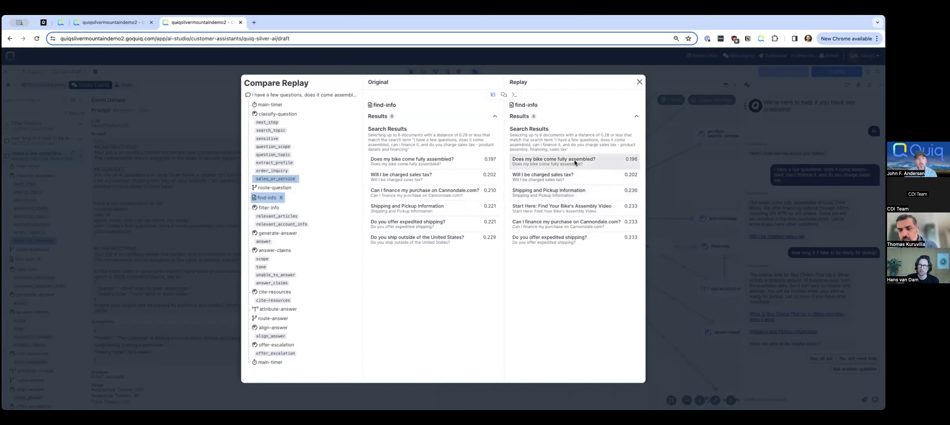
click(638, 82)
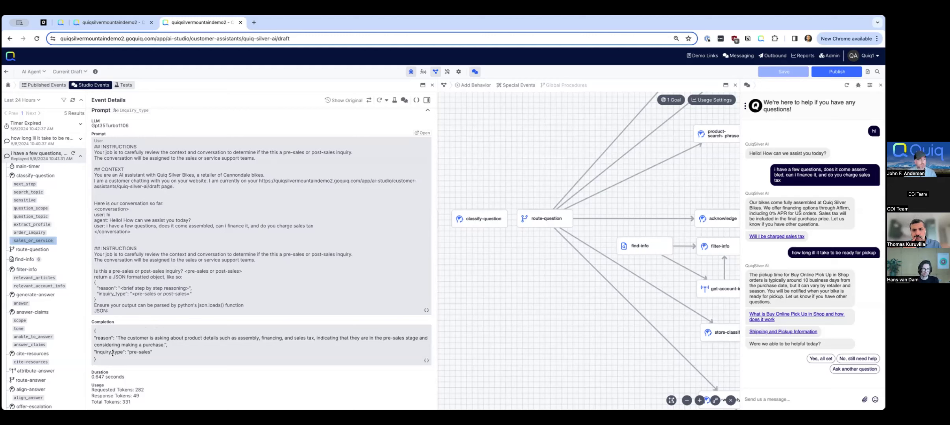
Check the inquiry type in the sales_or_service completion and bring up the options for adding the event as a test case
drag(129, 352, 154, 353)
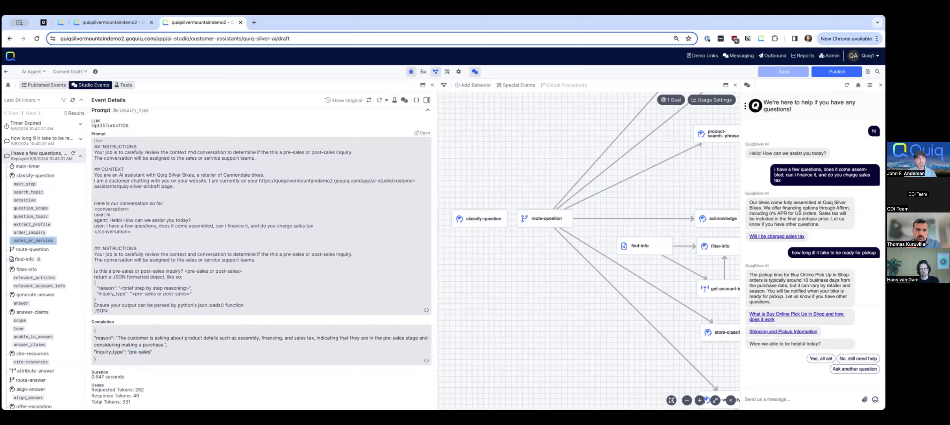
click(394, 100)
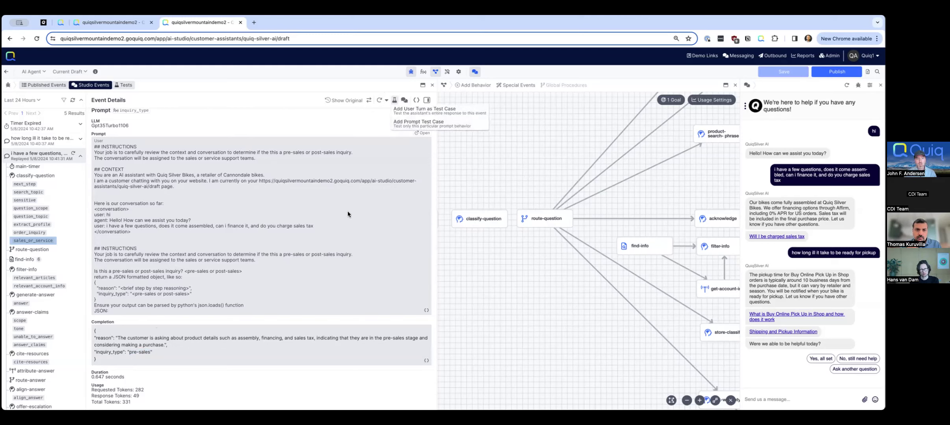
click(415, 126)
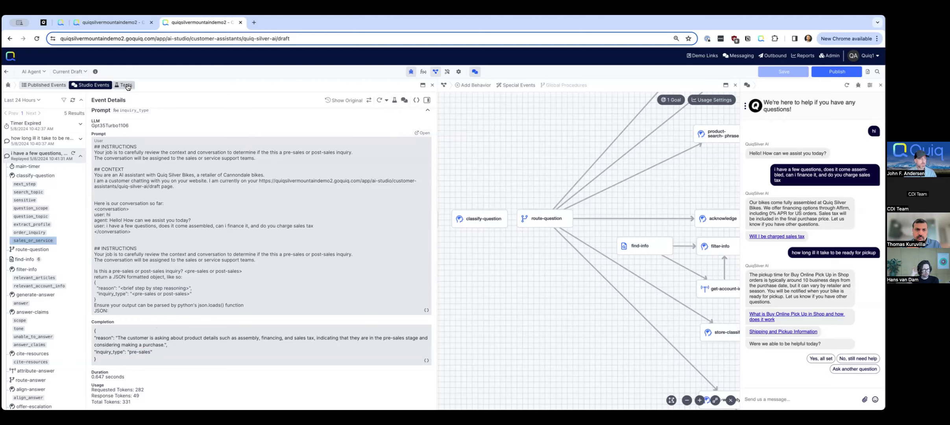
Run all tests in the "sales or service" set and inspect the assertions of its new-bike financing and busted derailleur cases
click(126, 85)
click(80, 123)
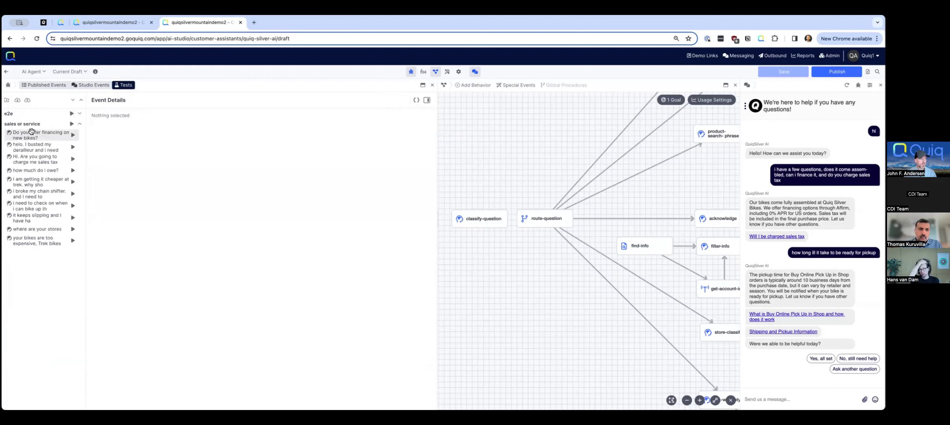
click(71, 124)
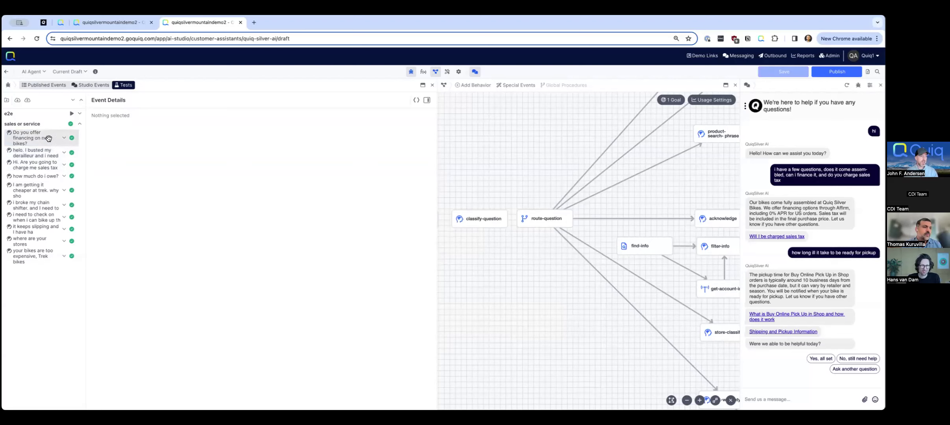
click(48, 138)
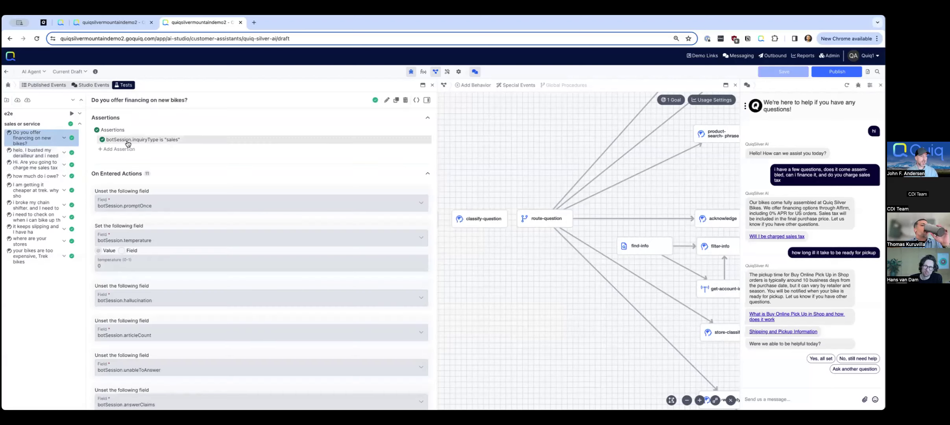
click(43, 150)
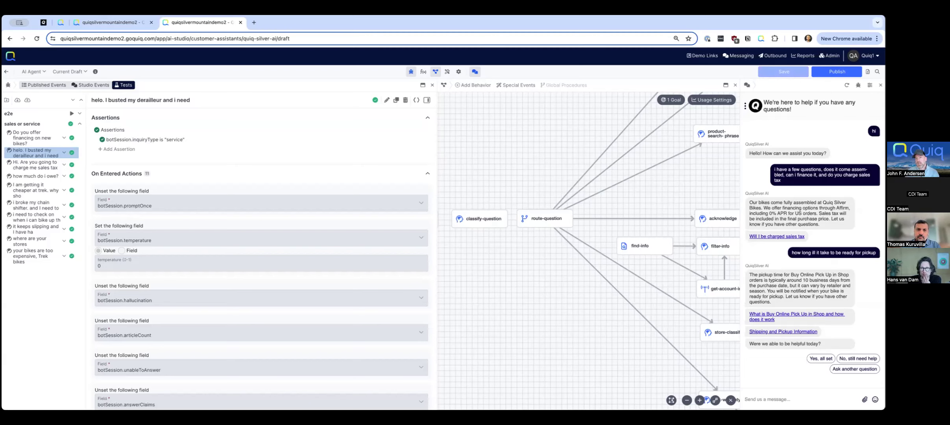
Examine the overall behavior flow alongside the chat reply about assembly, financing and sales tax
scroll(590, 238, down, 5)
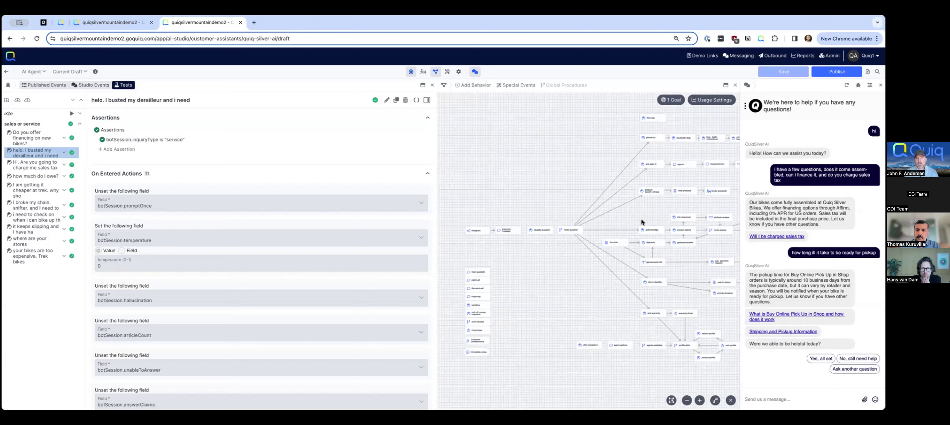
drag(642, 218, 601, 223)
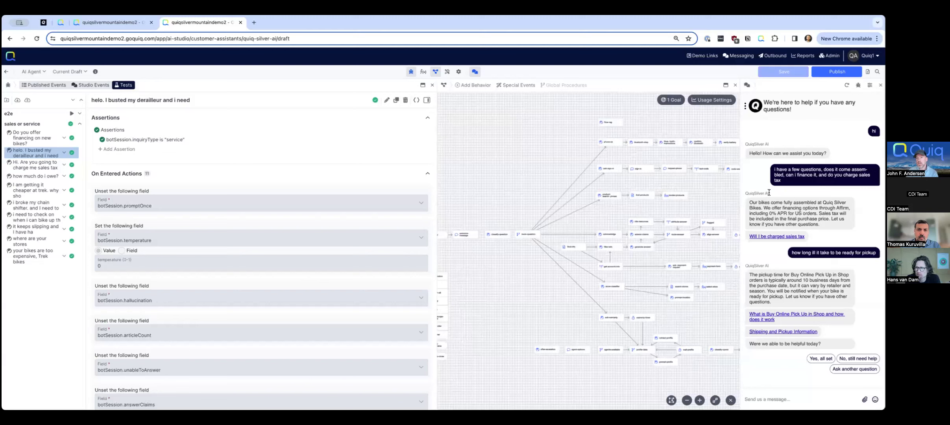
drag(750, 201, 819, 224)
click(830, 215)
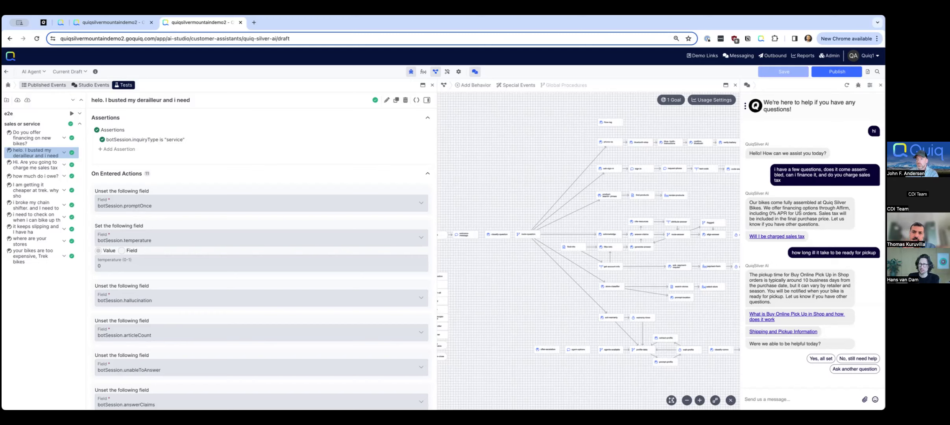
scroll(608, 242, up, 1)
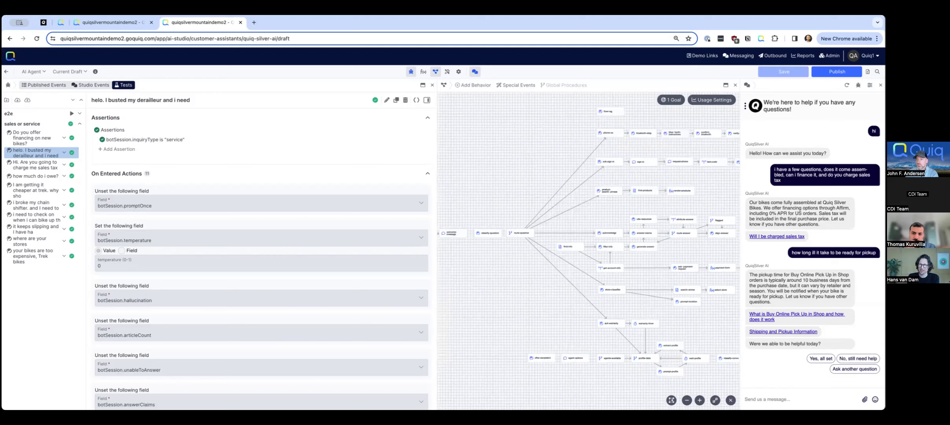